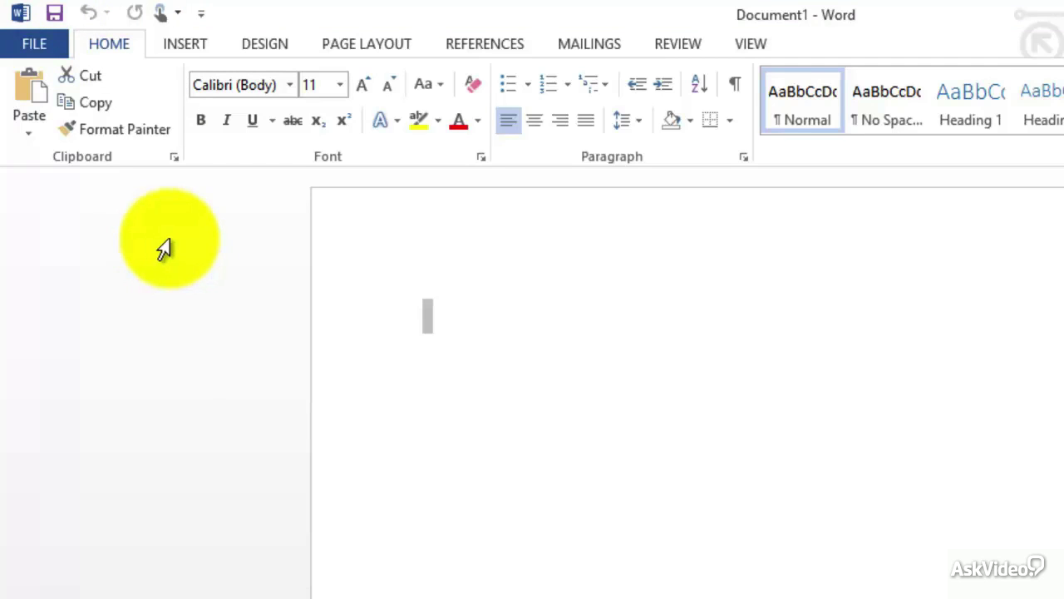
- Add the Quick Print command to the Quick Access Toolbar
left_click(202, 19)
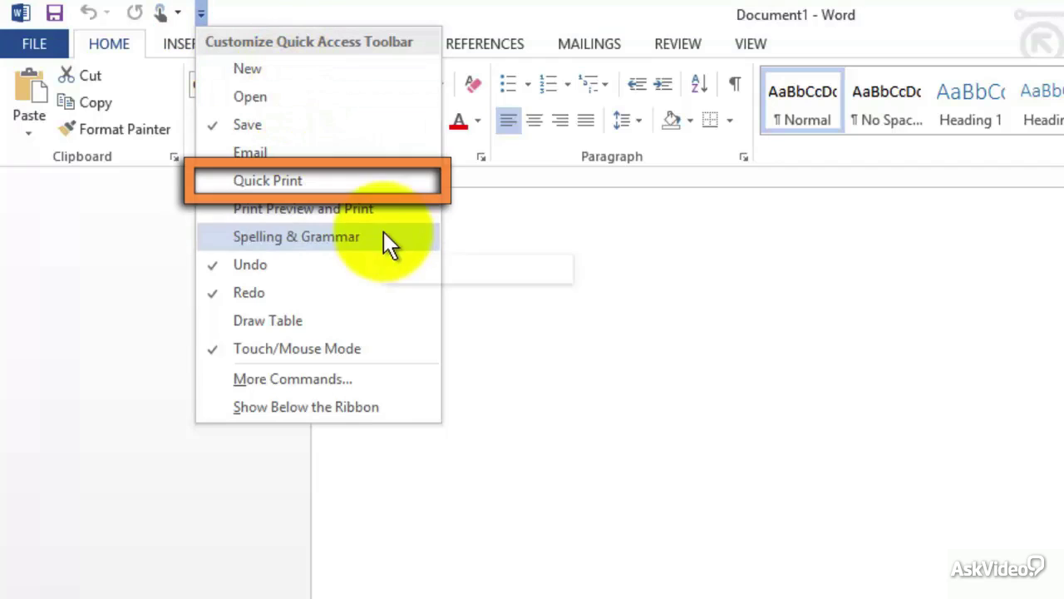
left_click(377, 182)
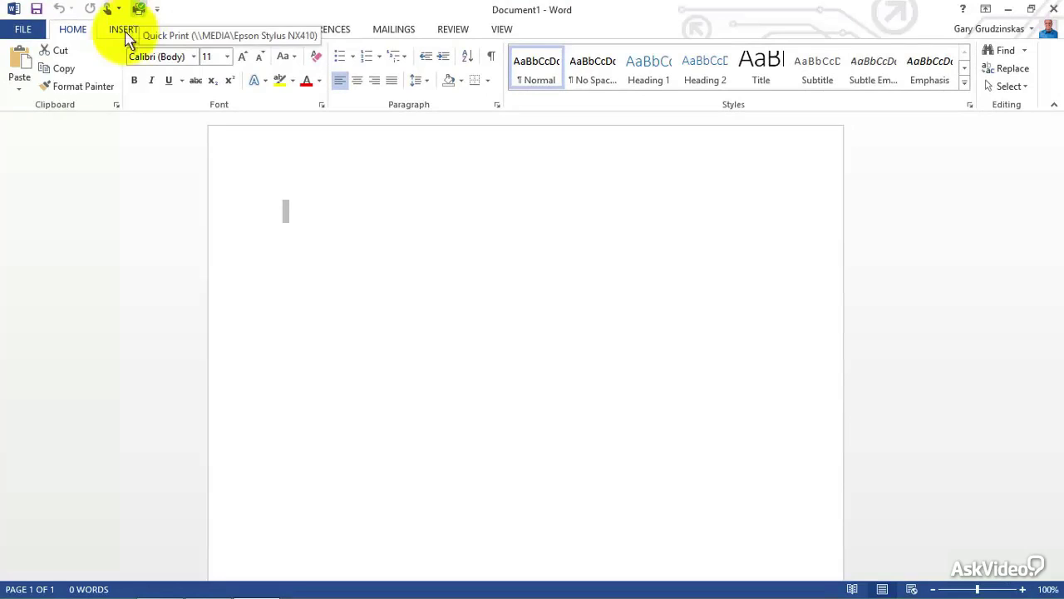
- Review the full print settings for the blank document and return to the document without printing
left_click(14, 29)
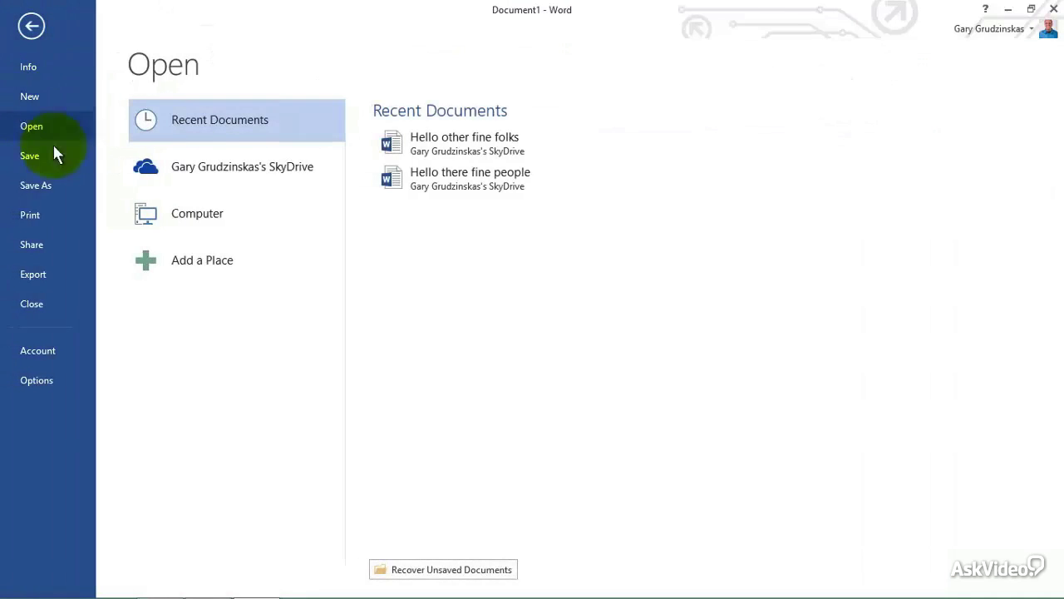
left_click(69, 214)
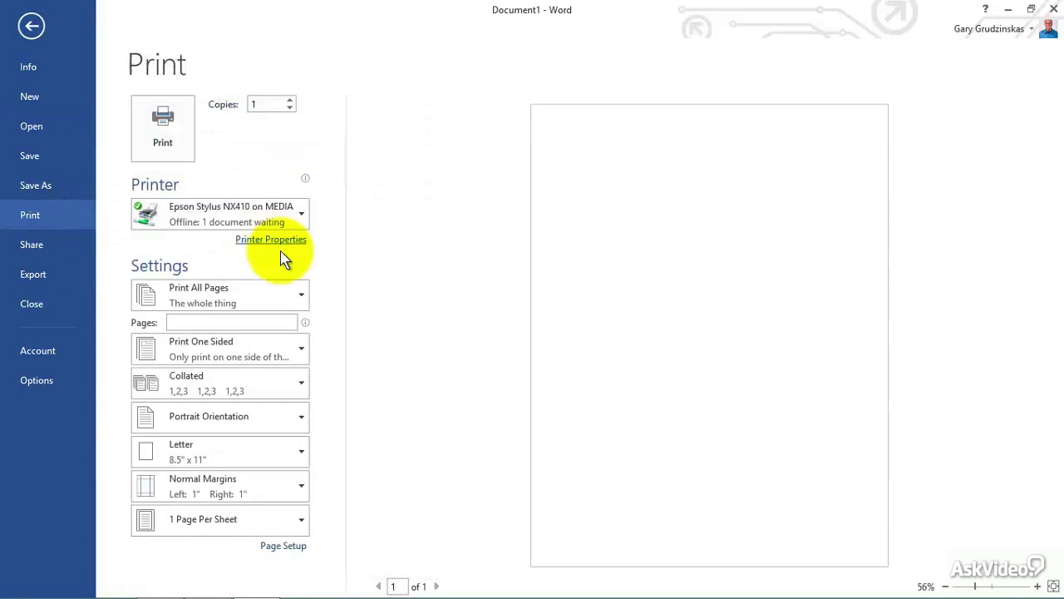
left_click(32, 28)
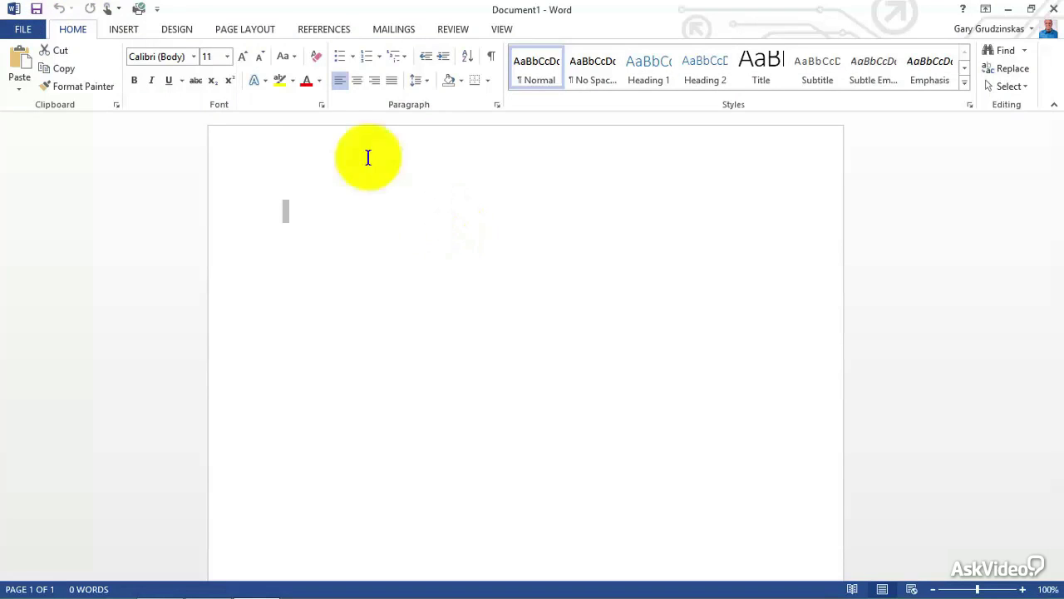
- Remove the Quick Print and Touch/Mouse Mode commands from the Quick Access Toolbar
left_click(158, 8)
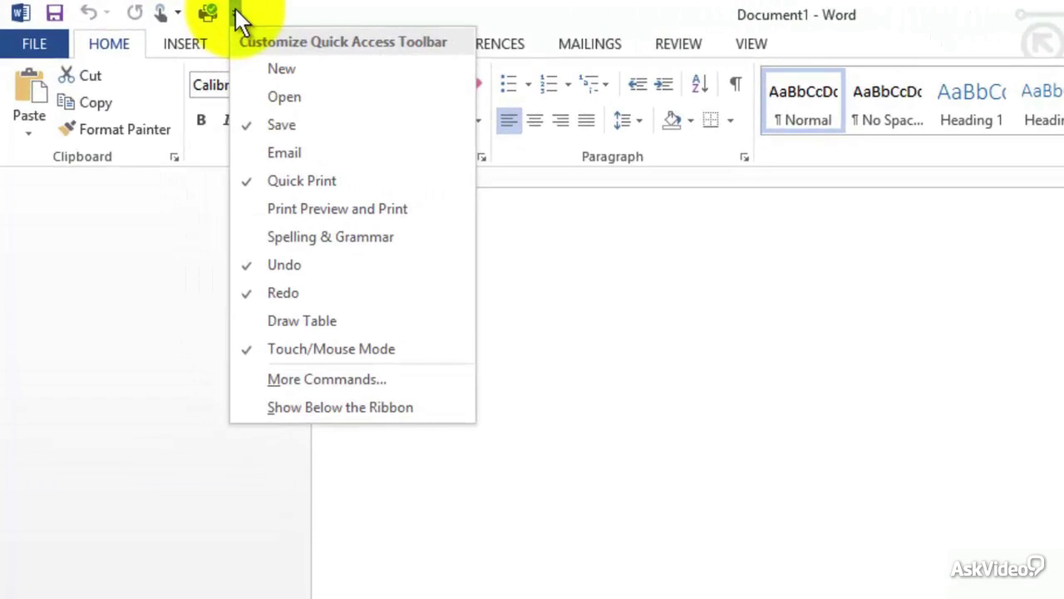
left_click(359, 184)
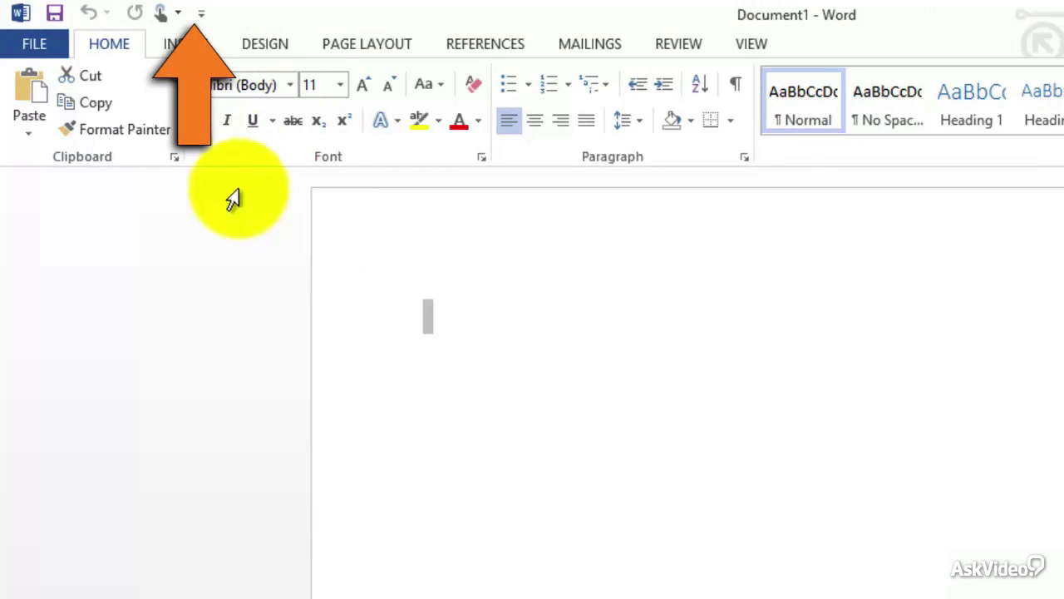
left_click(203, 14)
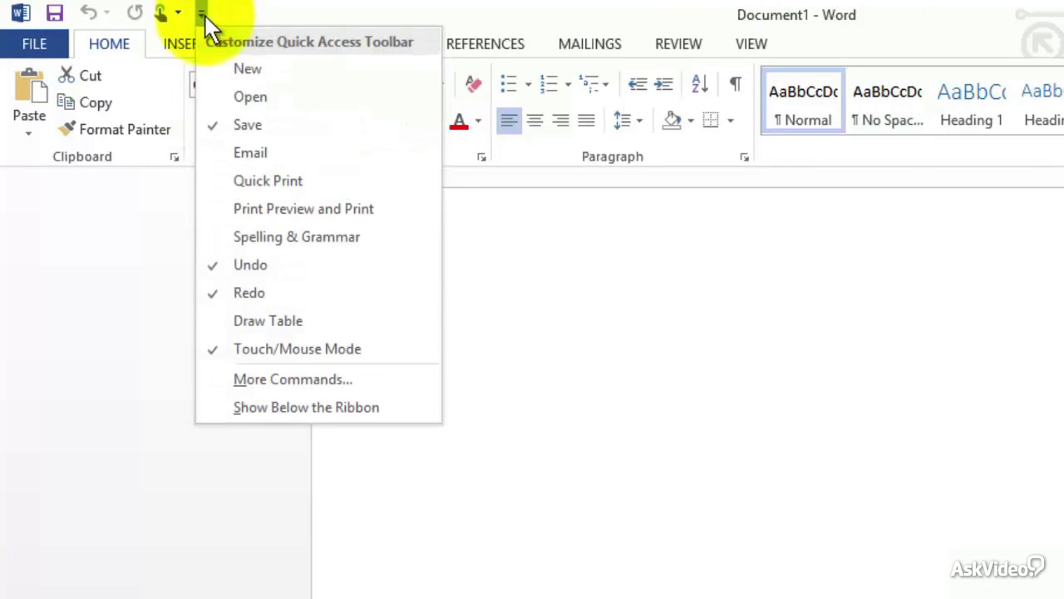
left_click(316, 350)
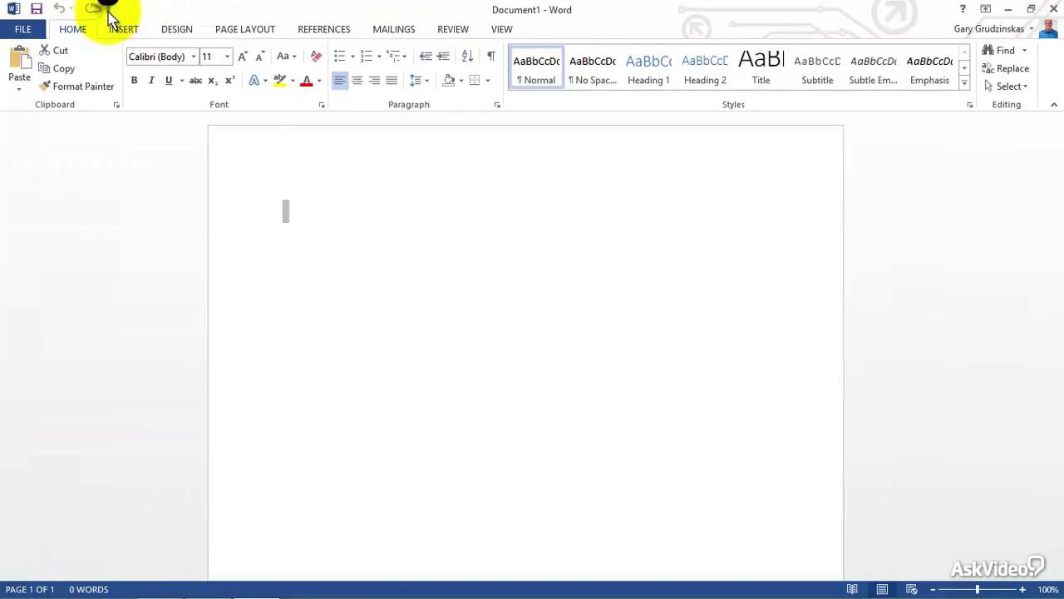
- Add the popular commands Add a Table and Center to the Quick Access Toolbar and apply the options
left_click(108, 10)
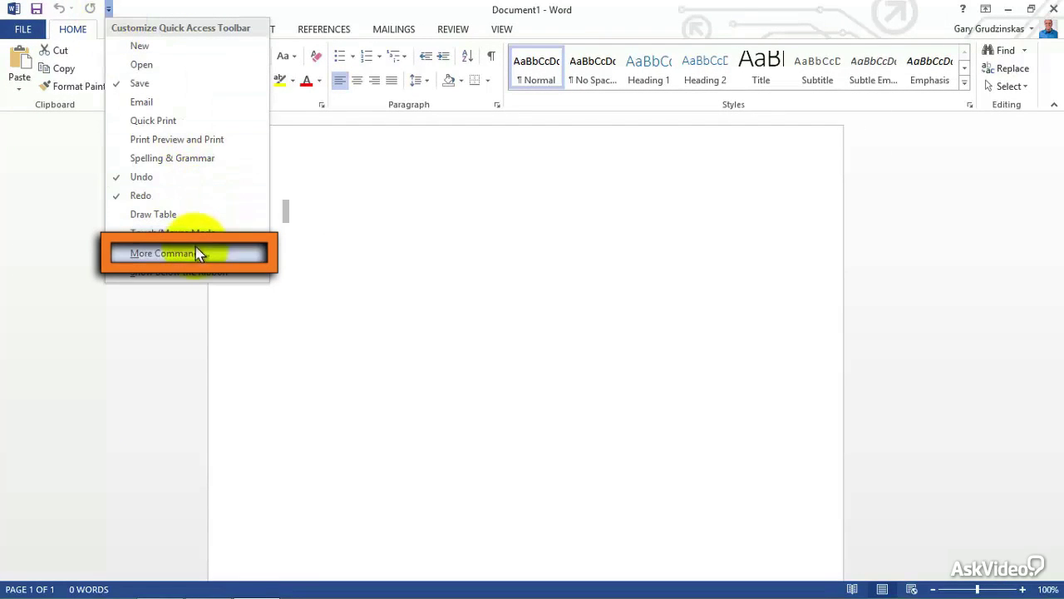
left_click(166, 253)
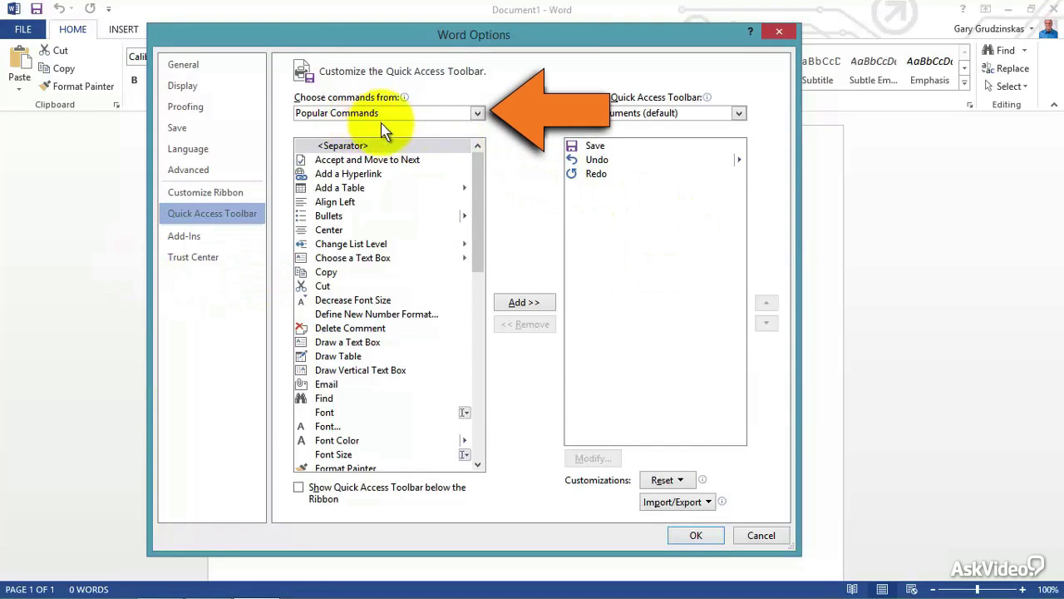
left_click_drag(475, 151, 492, 366)
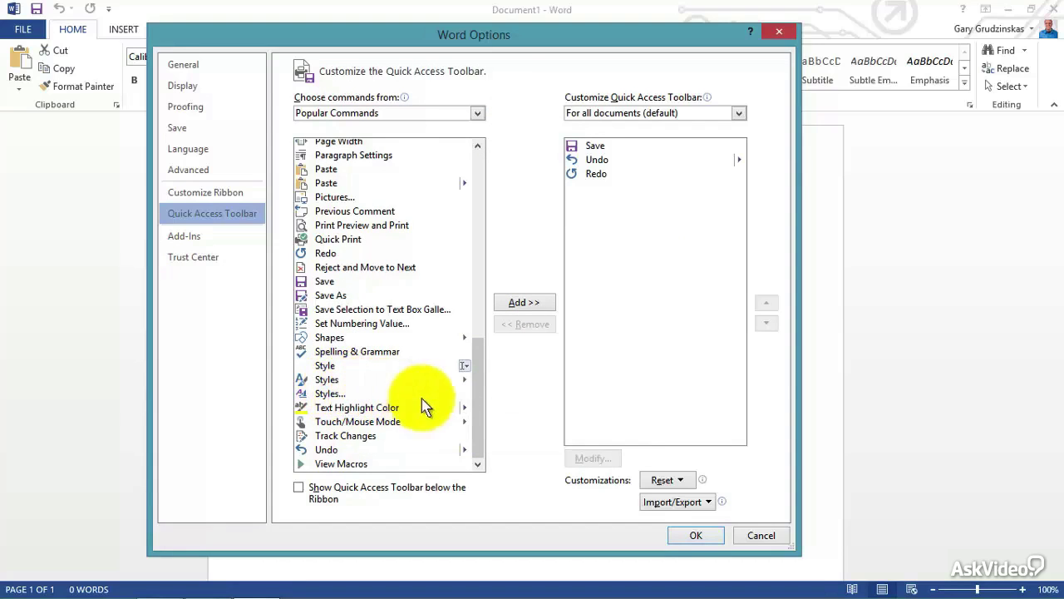
left_click_drag(482, 391, 485, 200)
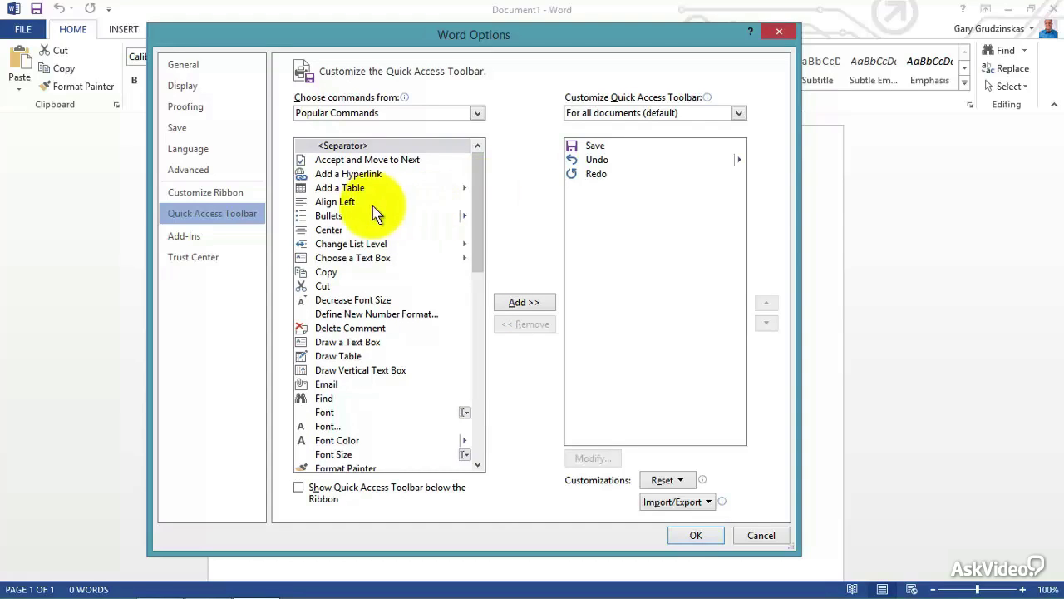
double_click(344, 189)
left_click(341, 188)
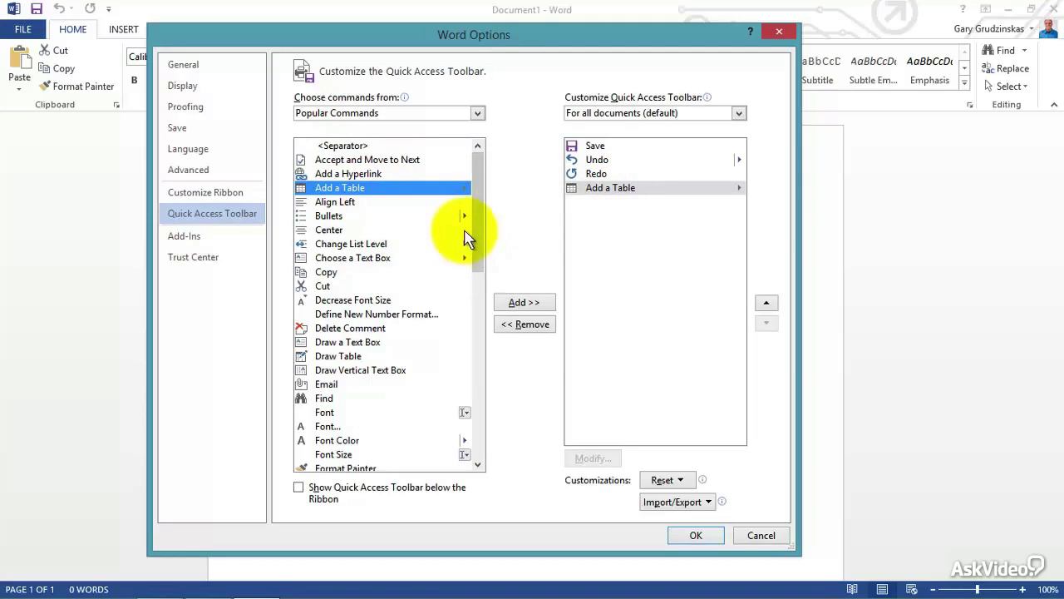
left_click(349, 229)
left_click(524, 302)
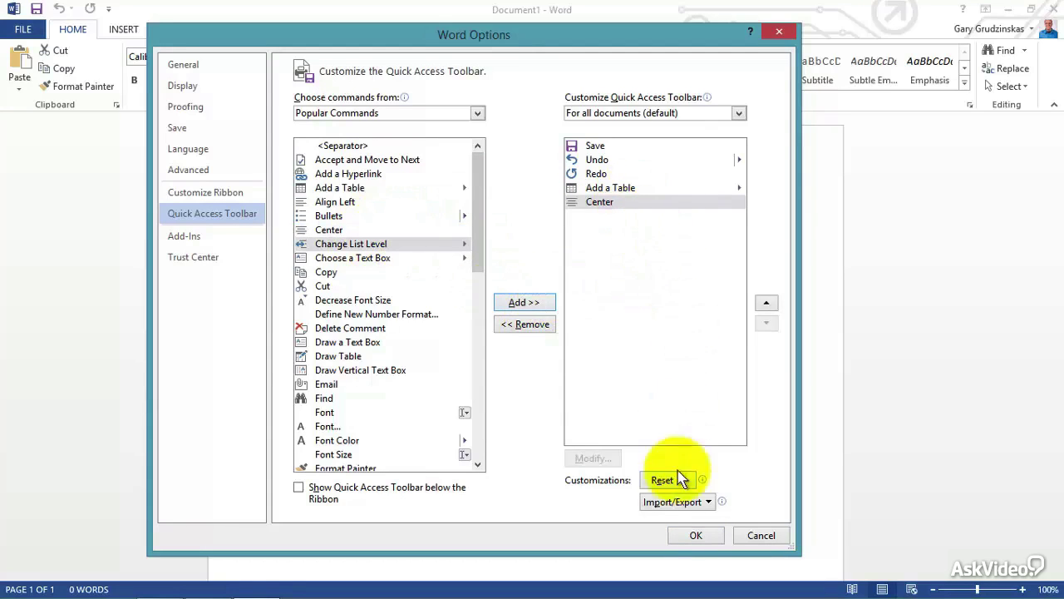
left_click(695, 535)
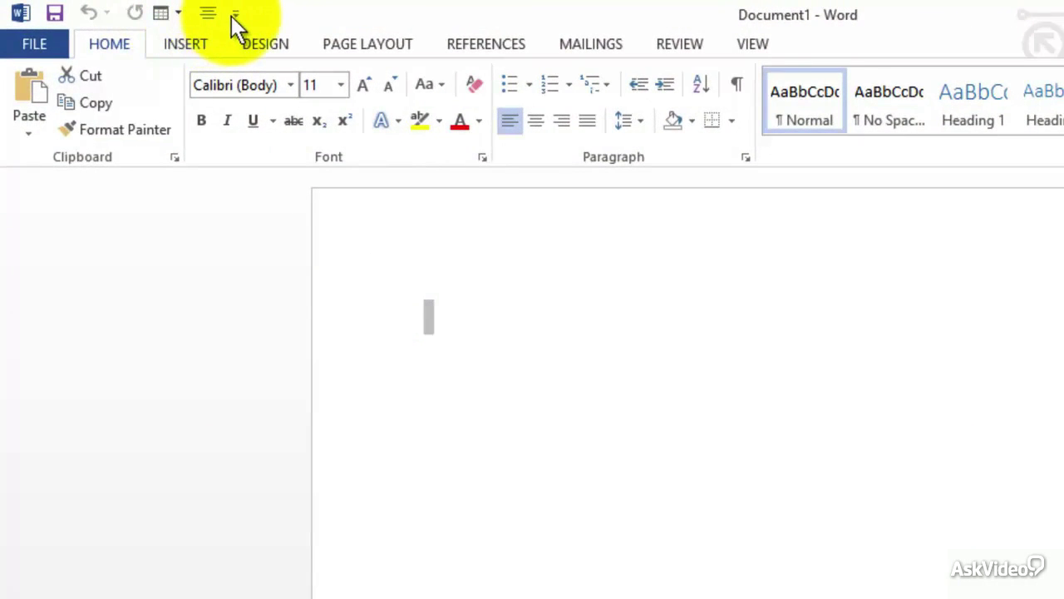
- Inspect the table insertion options offered by the Quick Access Toolbar's Add a Table command without inserting a table
left_click(181, 13)
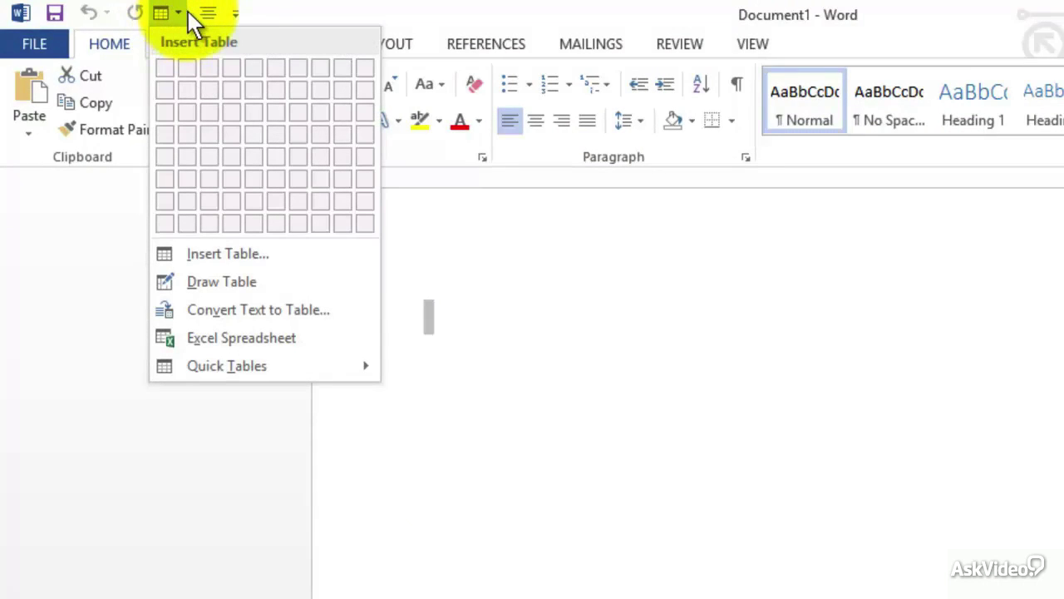
key("Escape")
- Remove the Add a Table and Center commands from the Quick Access Toolbar in the customization options
left_click(218, 13)
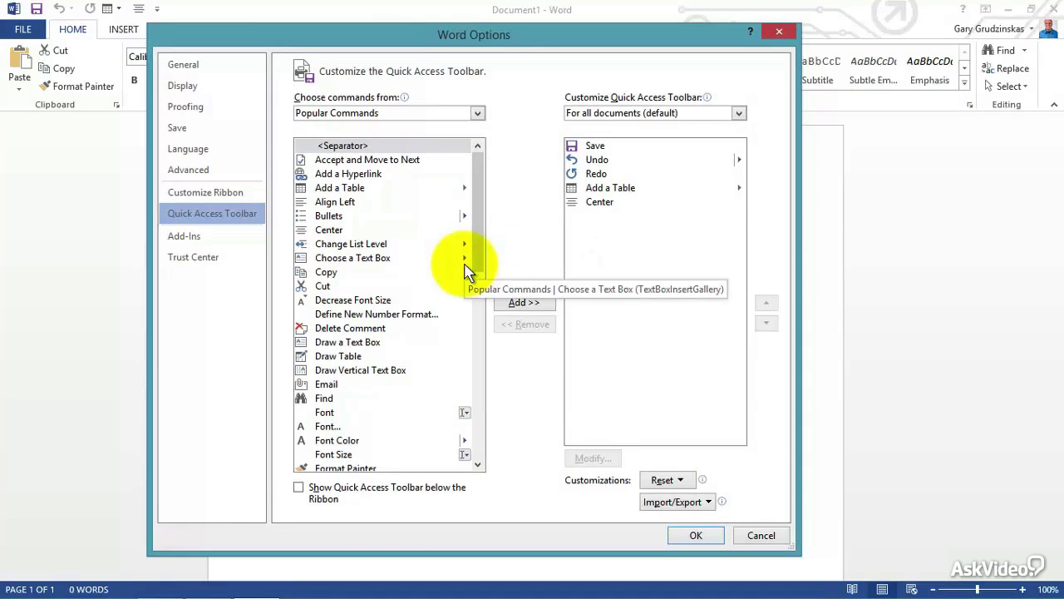
double_click(594, 188)
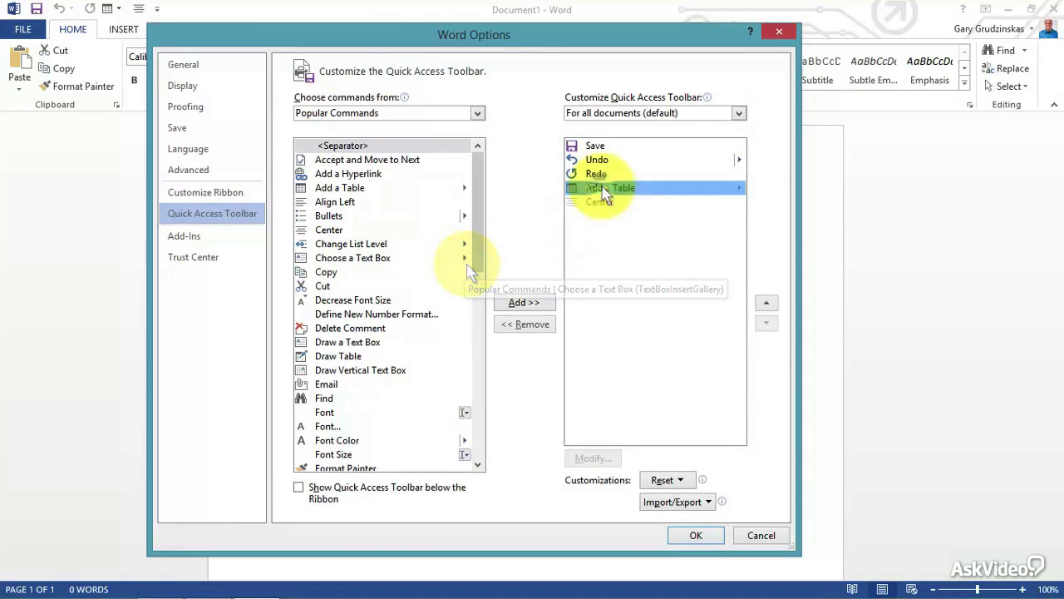
left_click(537, 329)
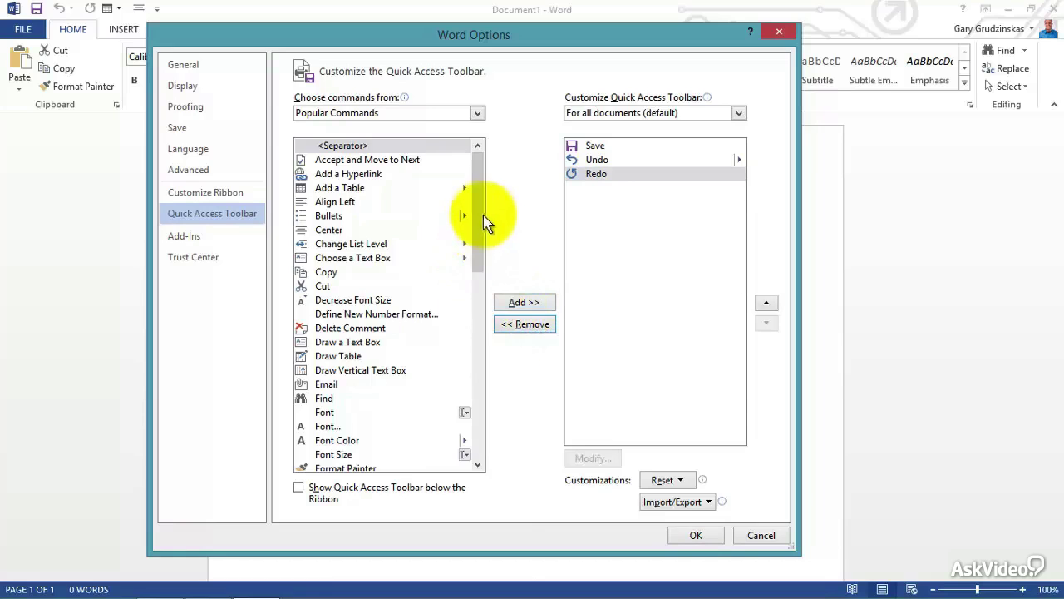
- Add the Remove Numbering command from the All Commands category to the Quick Access Toolbar
left_click_drag(483, 215, 479, 410)
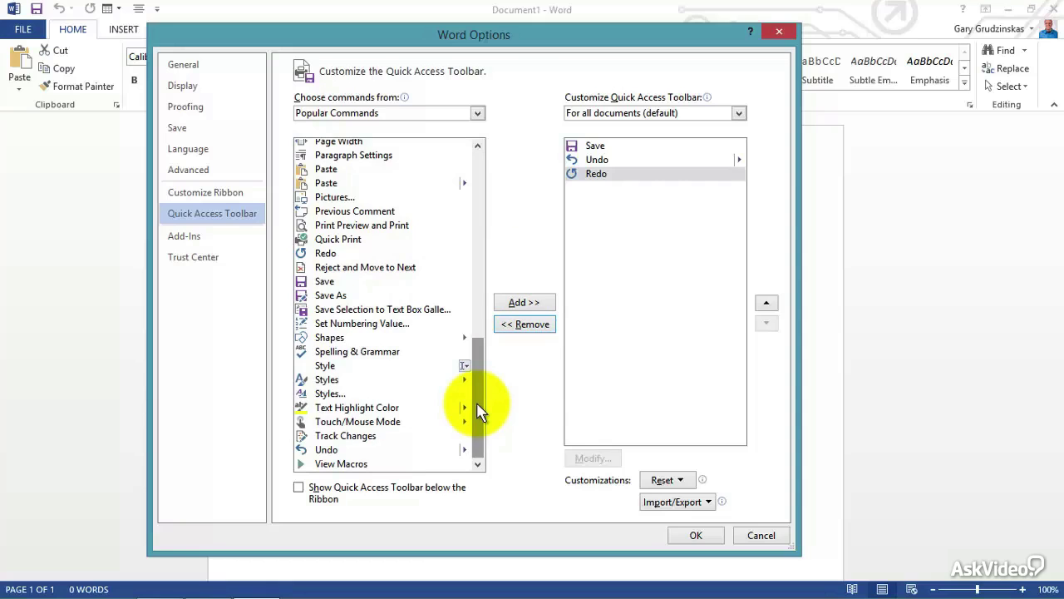
left_click(478, 118)
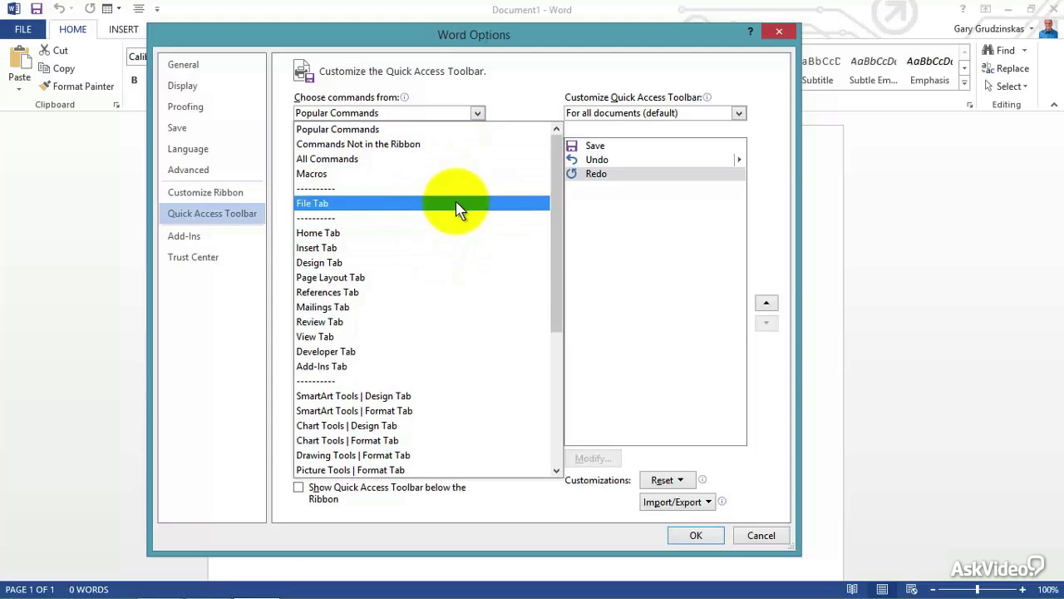
left_click(462, 159)
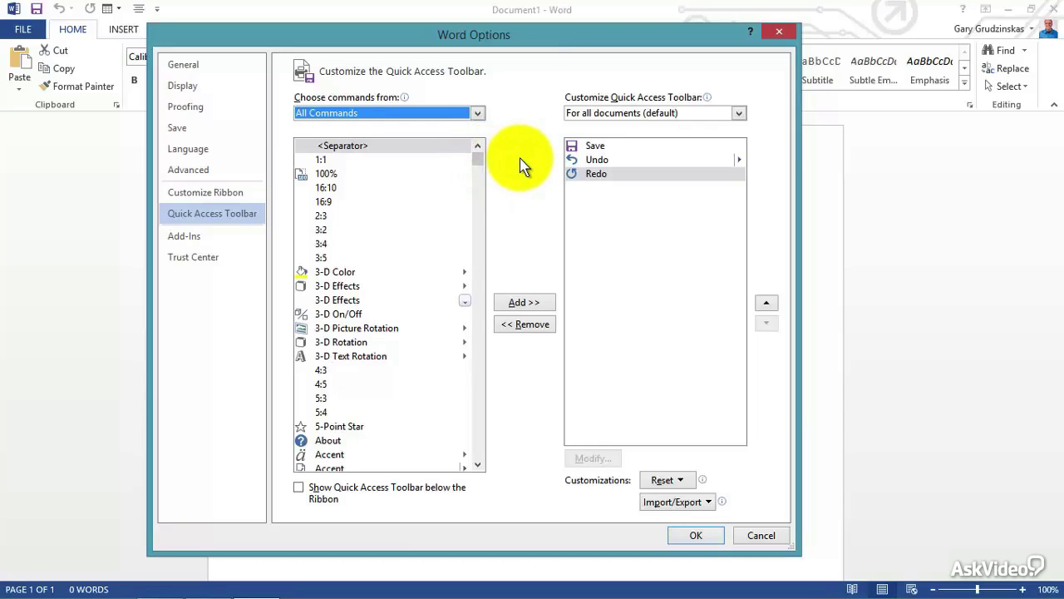
left_click_drag(478, 159, 478, 373)
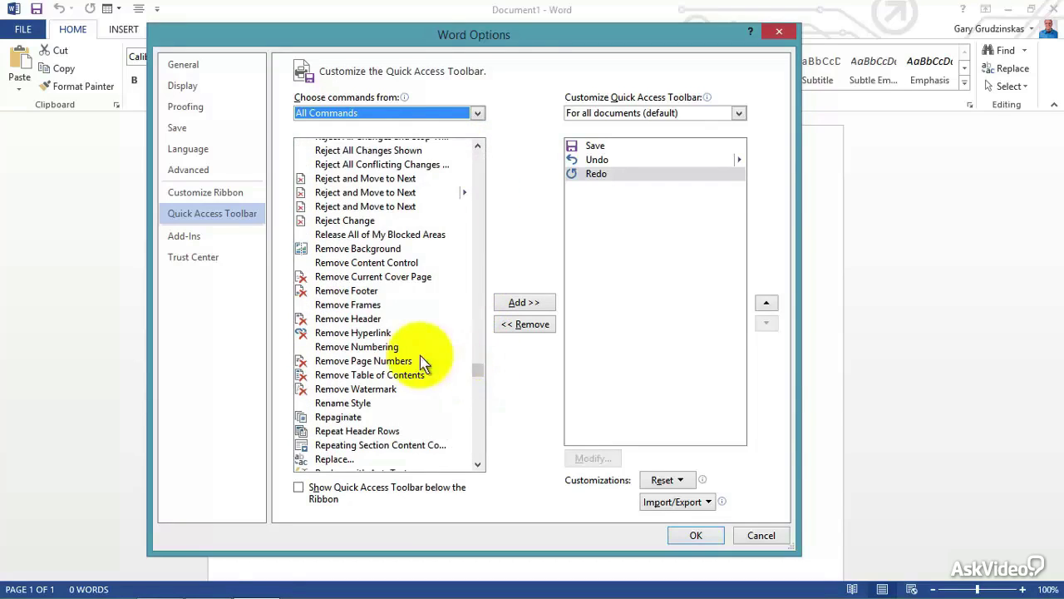
left_click(379, 347)
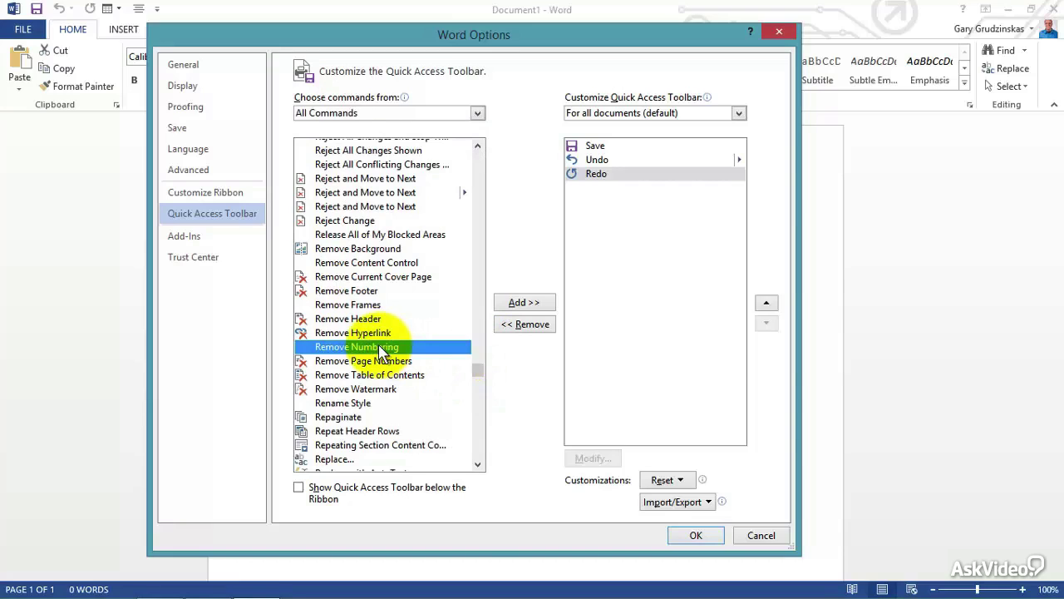
left_click(524, 303)
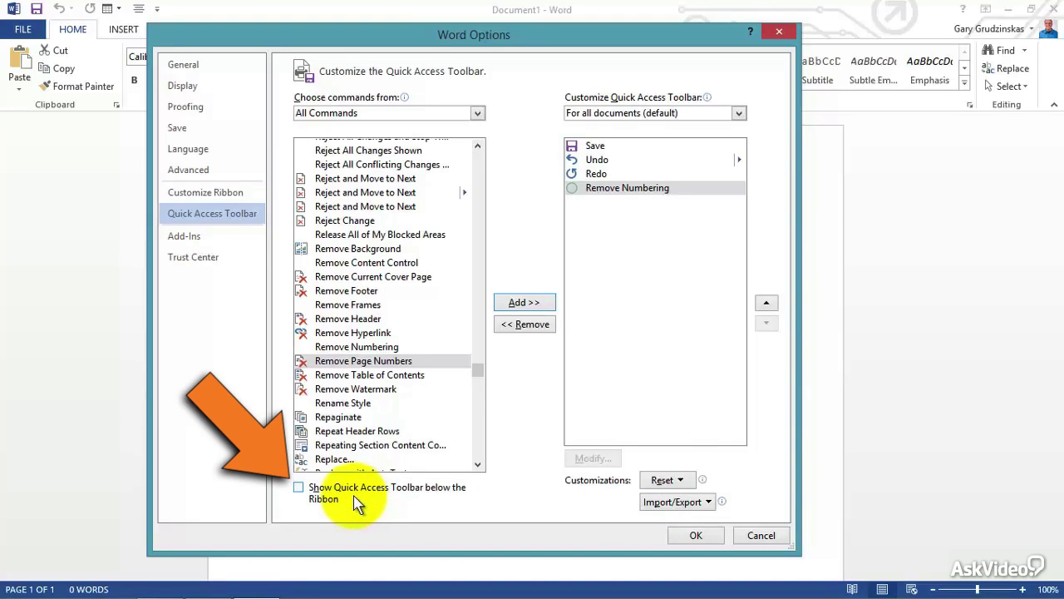
- Set the Quick Access Toolbar to show below the Ribbon and apply the options
left_click(308, 495)
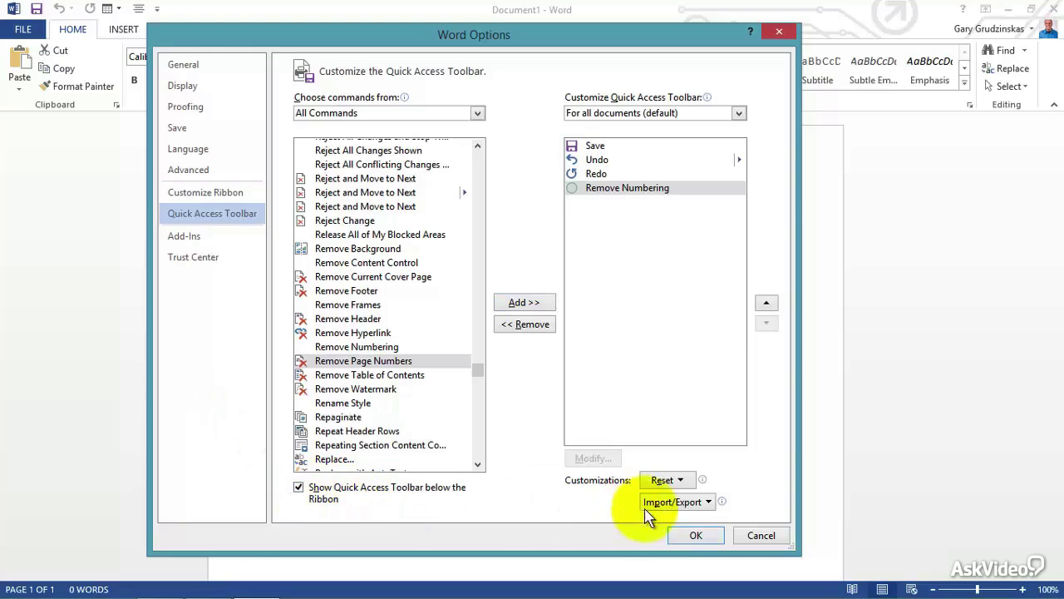
left_click(695, 535)
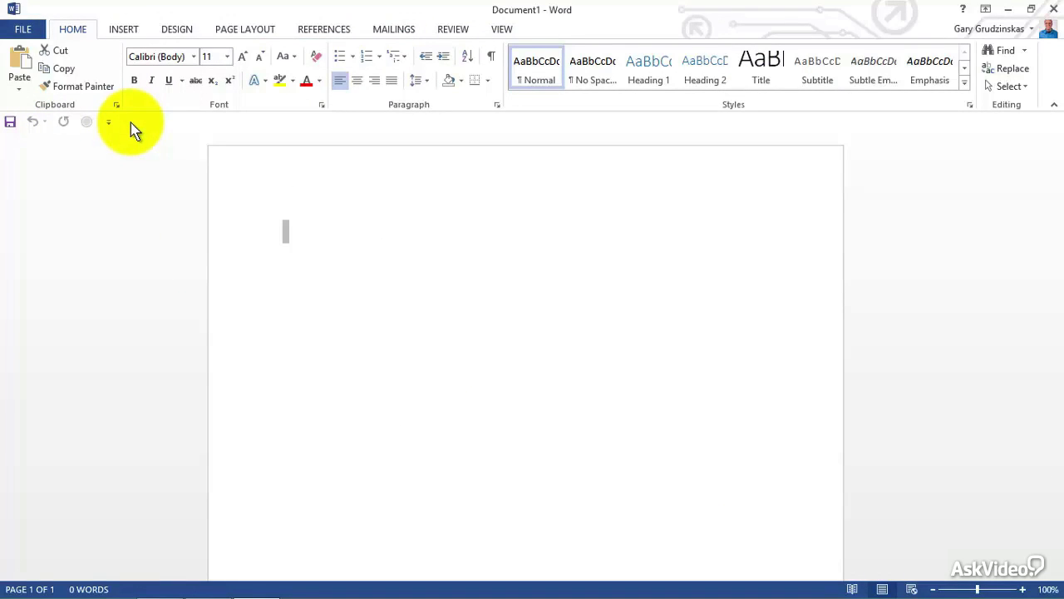
- Move the Quick Access Toolbar back above the Ribbon
left_click(108, 122)
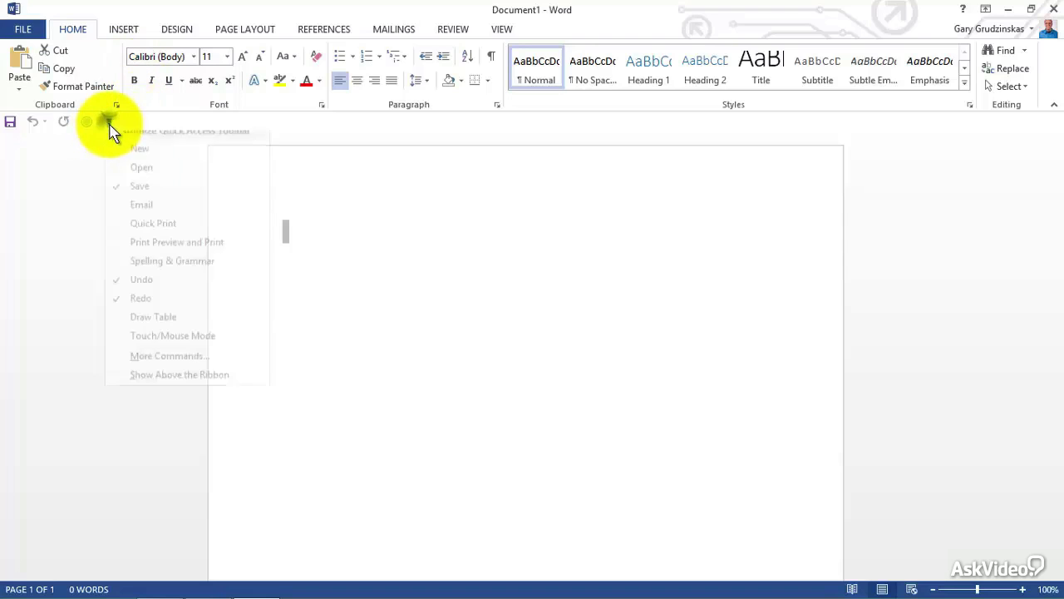
left_click(188, 386)
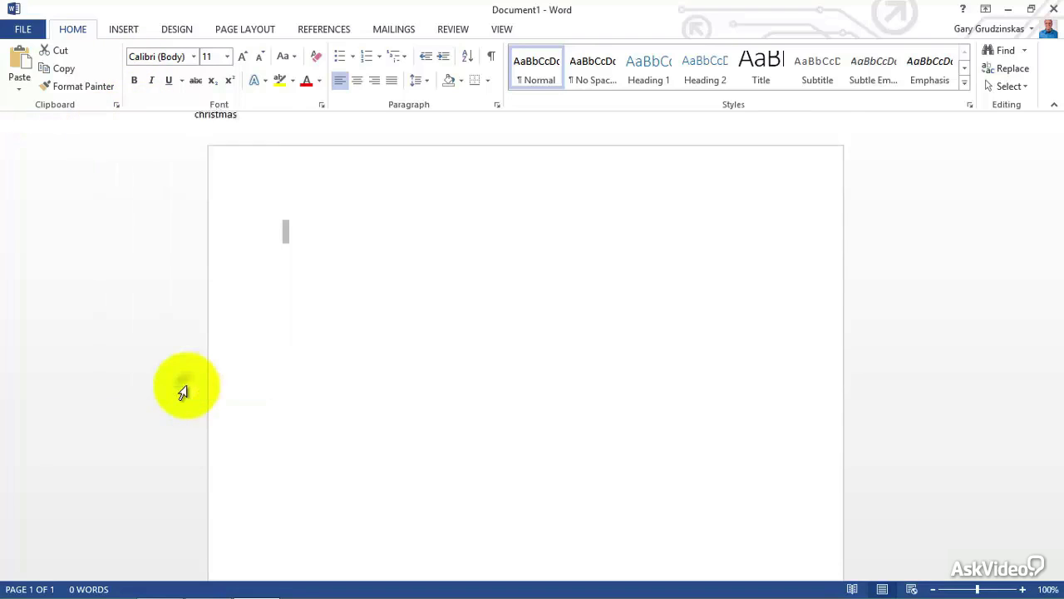